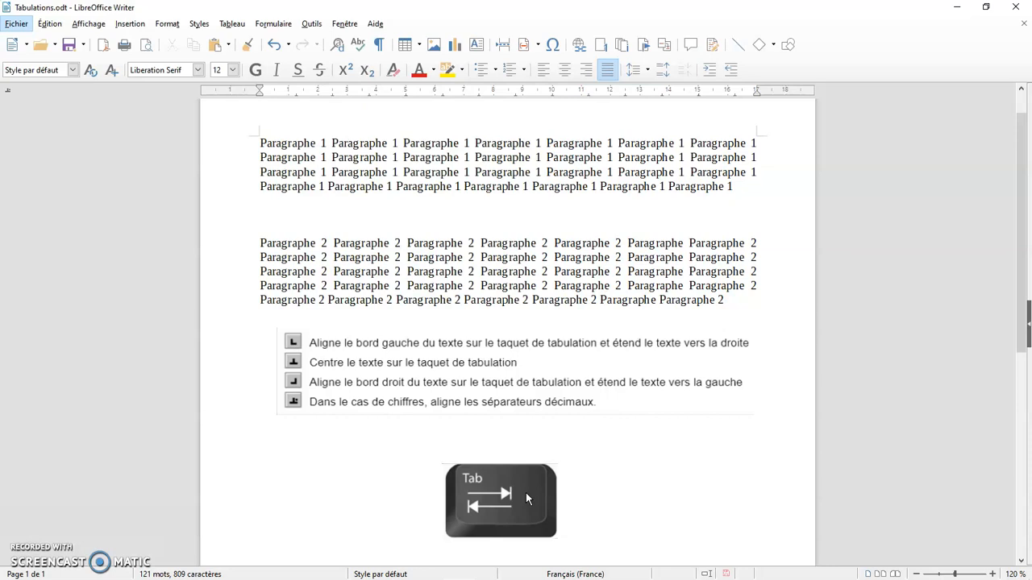
# Insert three tabs before the first word of the "Paragraphe 1" paragraph
pyautogui.click(259, 142)
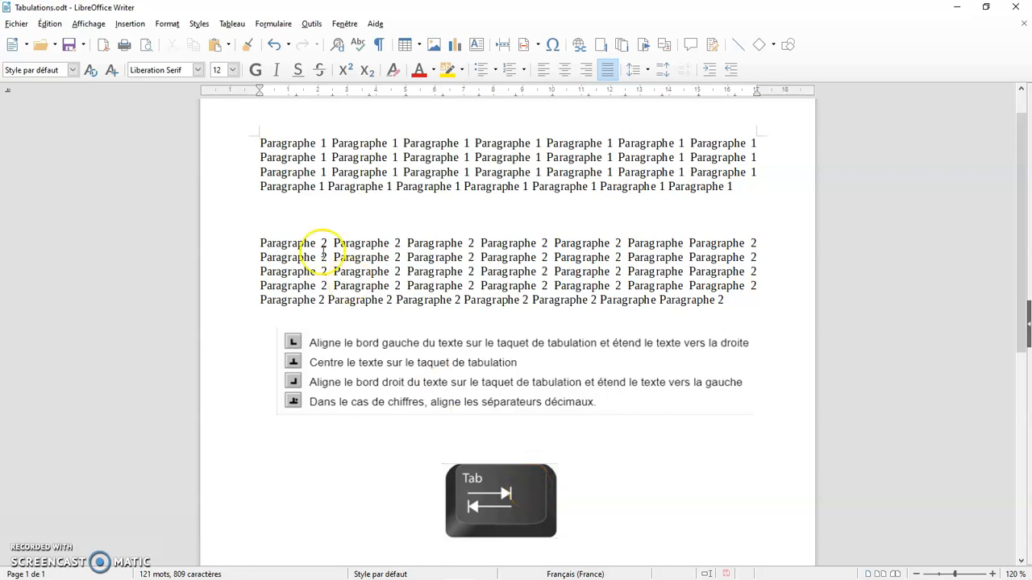
pyautogui.press('Tab')
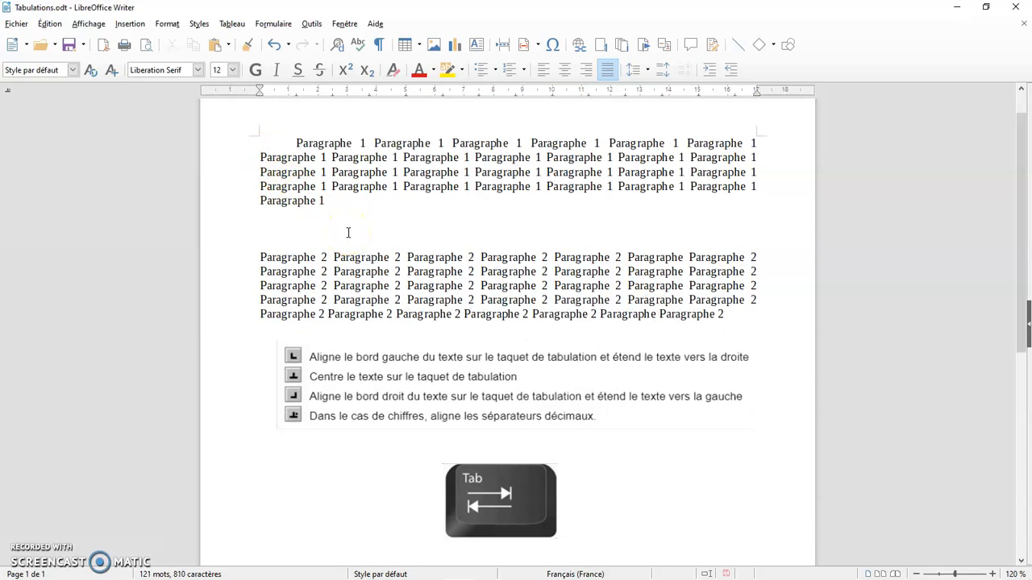
pyautogui.press('Tab')
pyautogui.press('Tab')
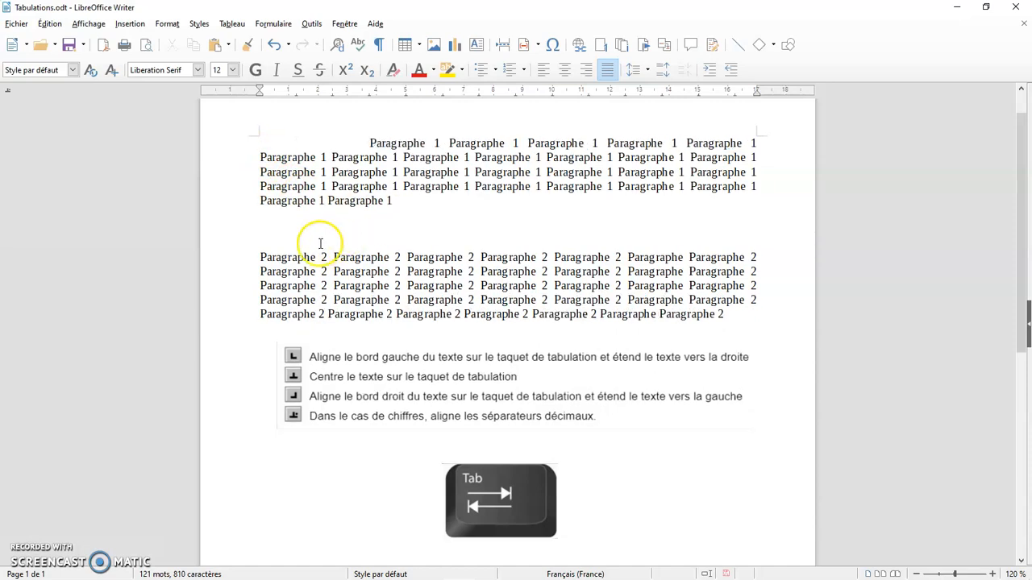
# Insert two tabs before the first word of the "Paragraphe 2" paragraph and show the document's formatting marks
pyautogui.click(260, 255)
pyautogui.press('Tab')
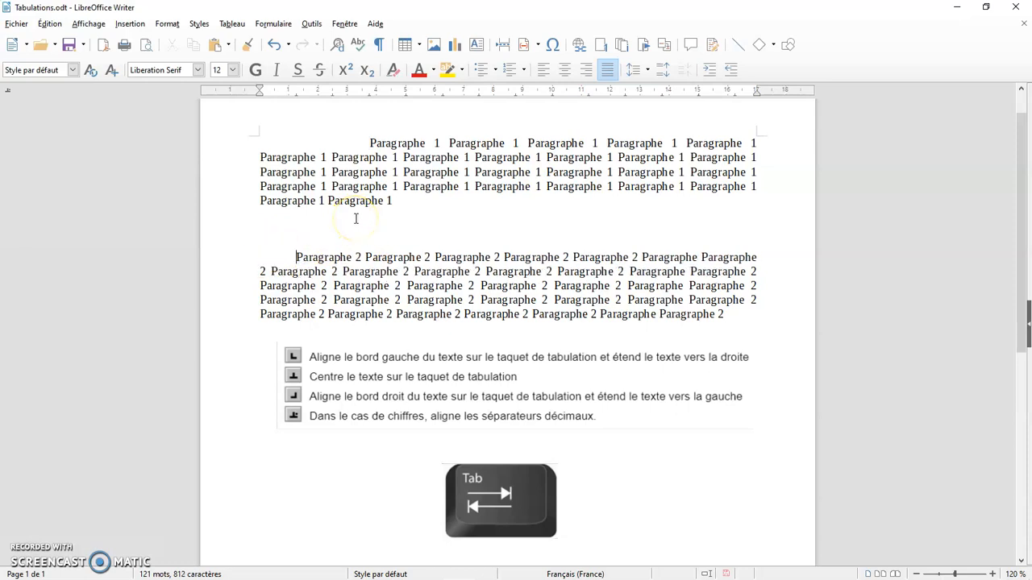
pyautogui.press('Tab')
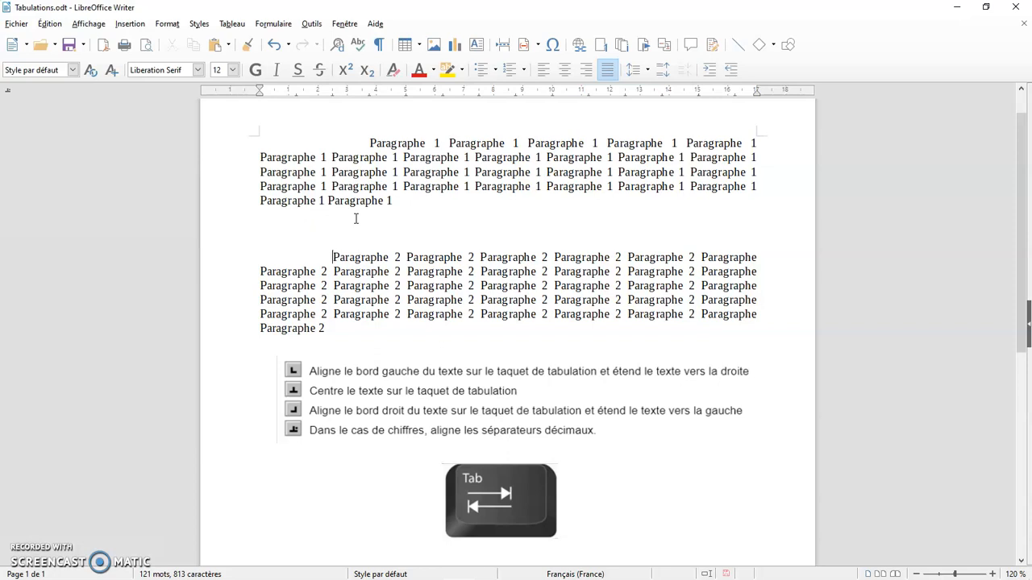
pyautogui.click(379, 45)
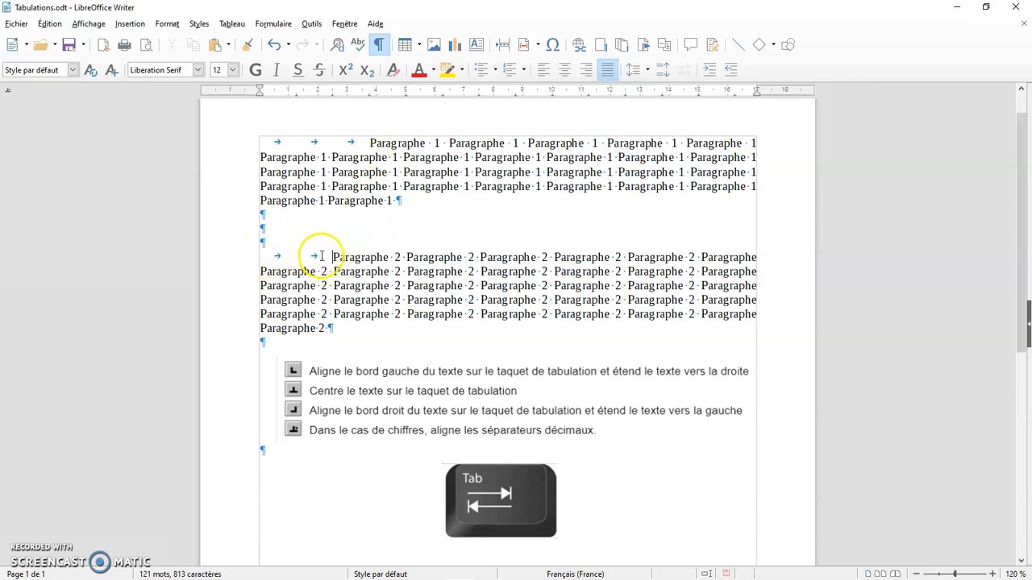
# Insert two more tabs directly before the first word of the "Paragraphe 1" paragraph
pyautogui.click(366, 141)
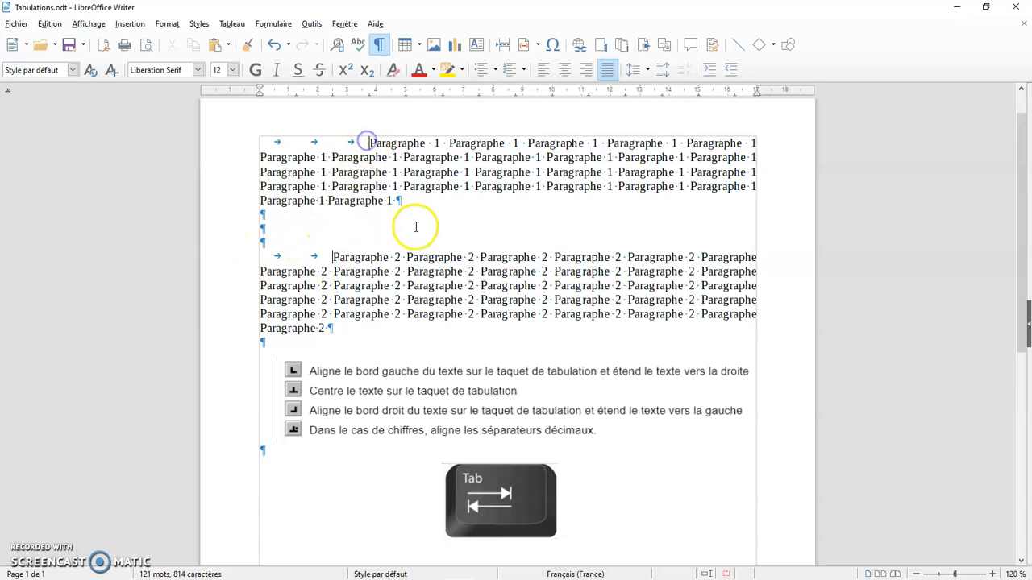
pyautogui.press('Tab')
pyautogui.press('Tab')
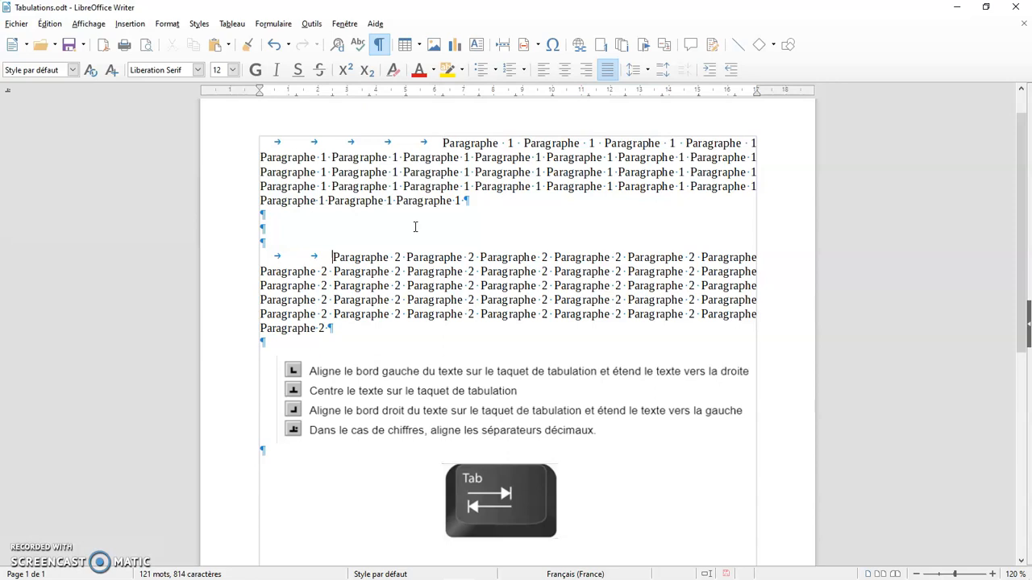
# Delete three of the tabs in front of the "Paragraphe 1" paragraph and reinsert one
pyautogui.press('BackSpace')
pyautogui.press('BackSpace')
pyautogui.press('BackSpace')
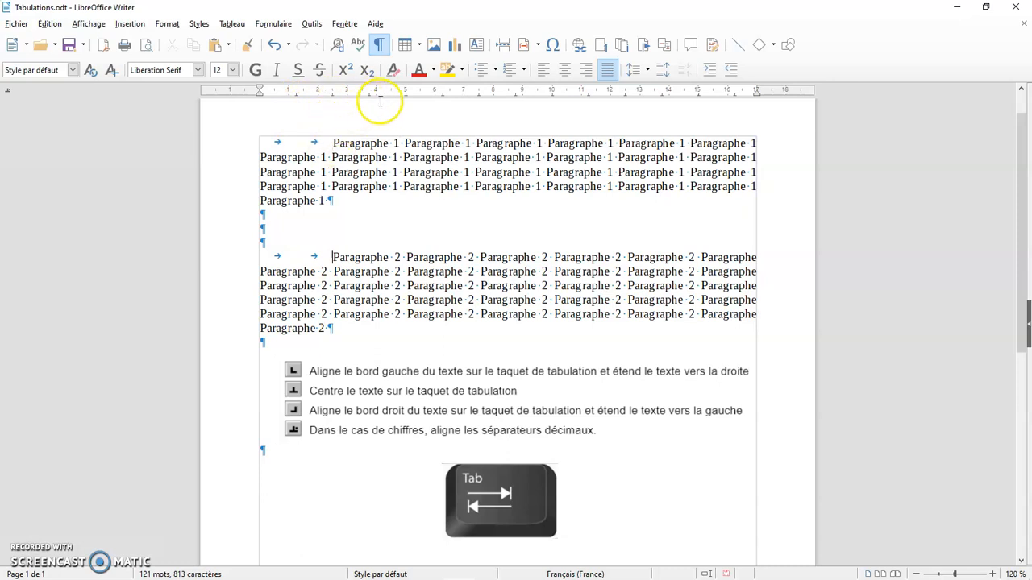
pyautogui.click(332, 142)
pyautogui.press('Tab')
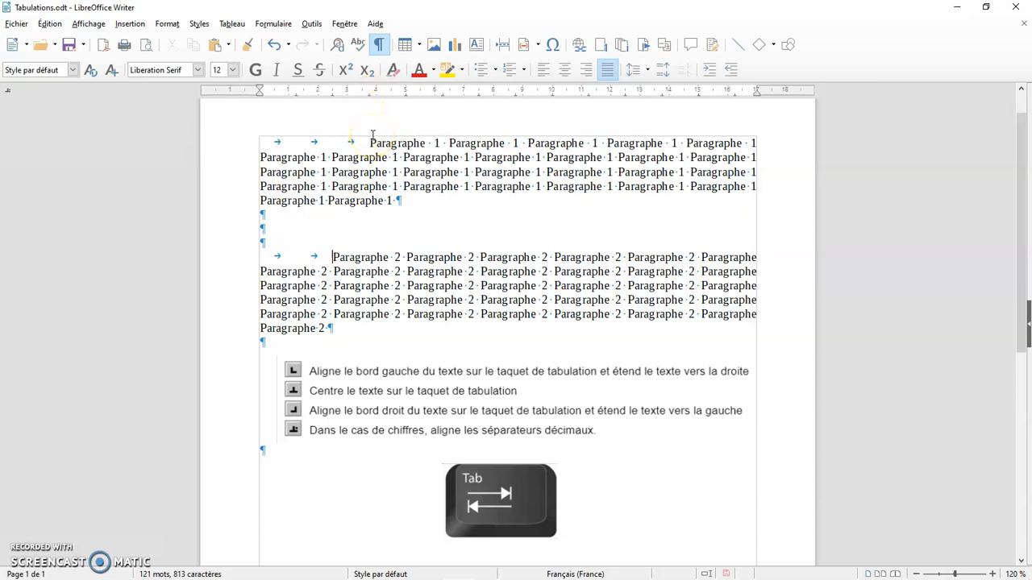
# Examine the indent, spacing and tab stop options in the paragraph settings of the middle empty line between the two paragraphs
pyautogui.click(270, 228)
pyautogui.click(271, 226)
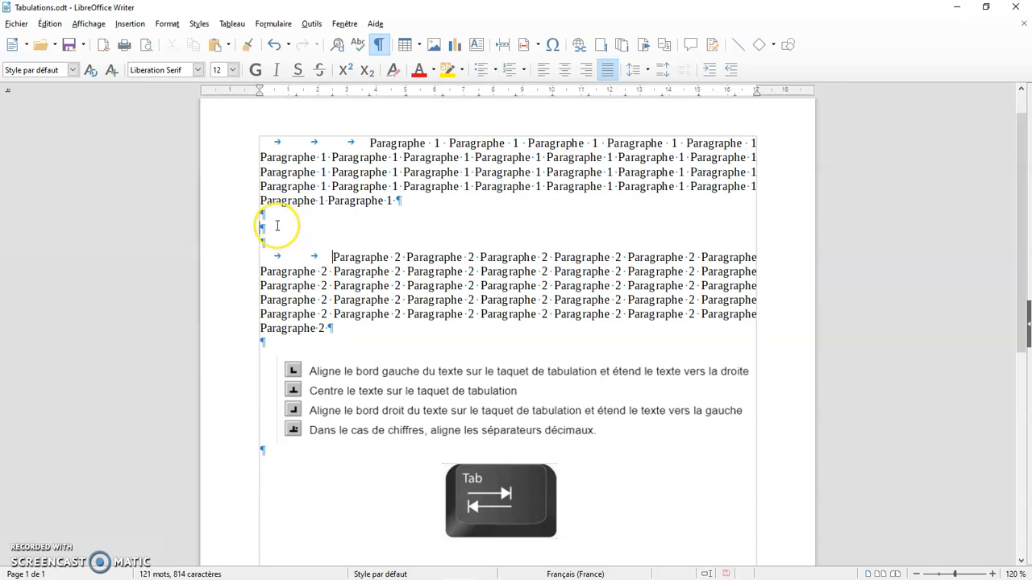
pyautogui.rightClick(274, 227)
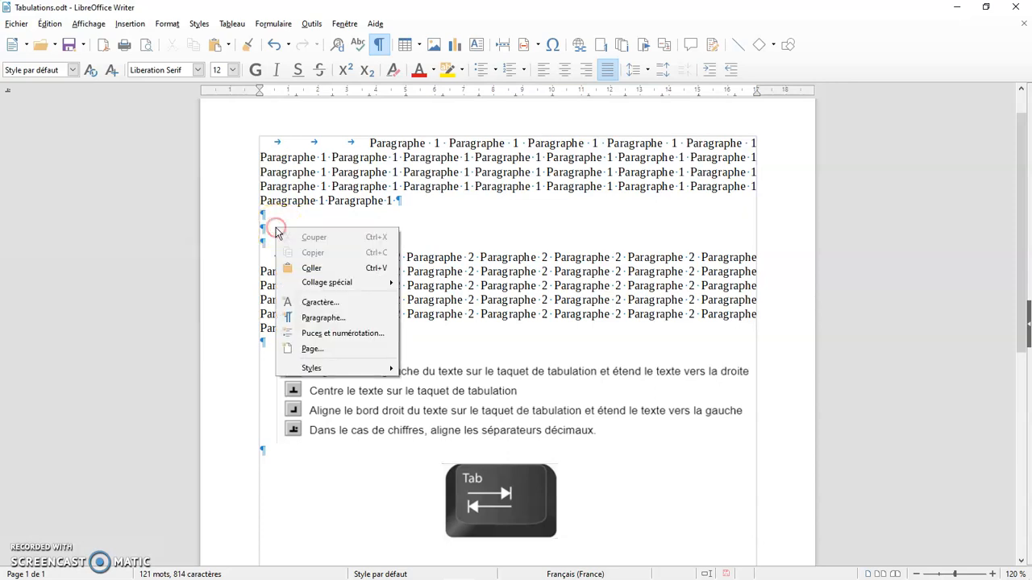
pyautogui.click(321, 316)
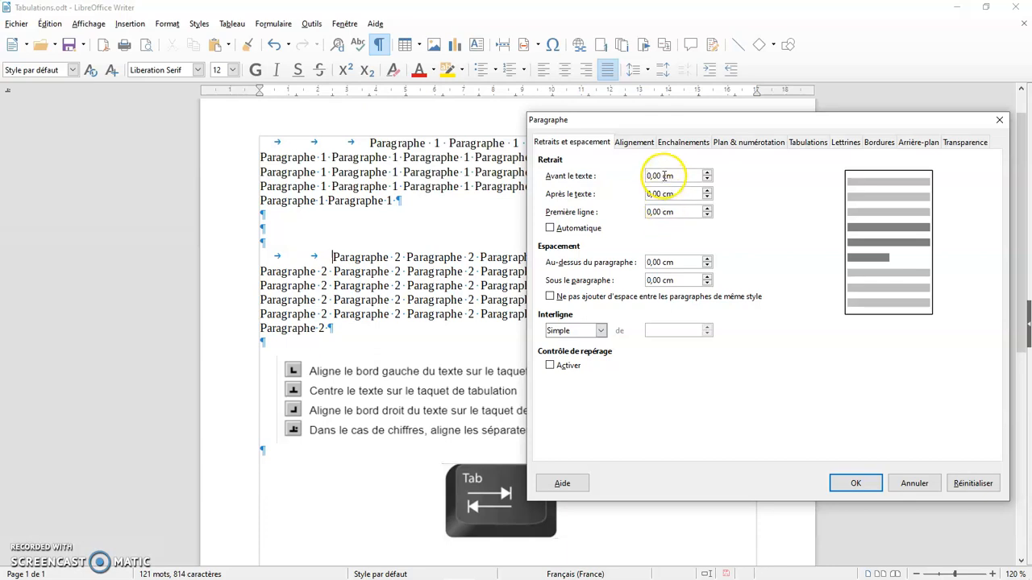
pyautogui.click(807, 143)
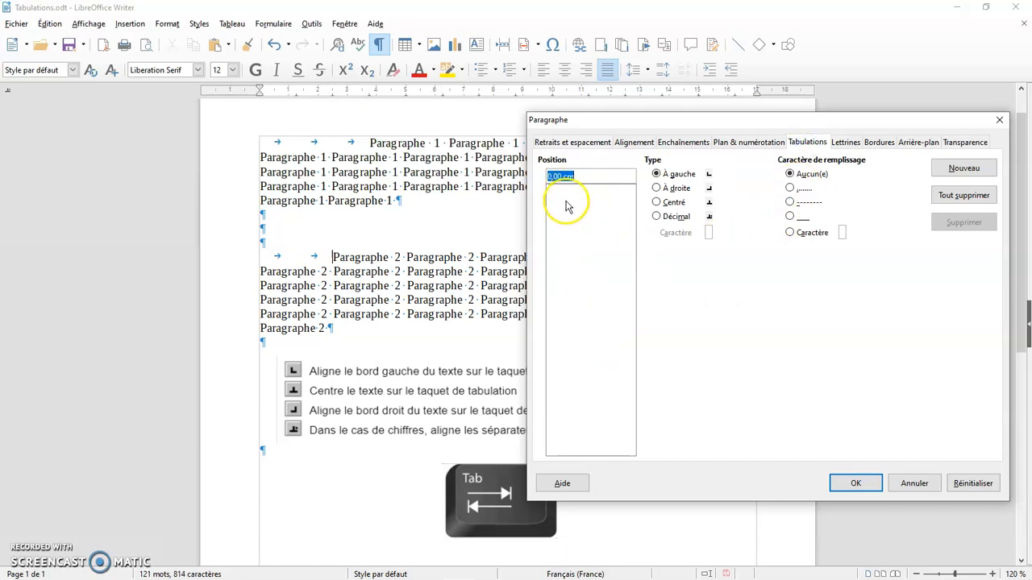
pyautogui.click(915, 484)
pyautogui.click(262, 225)
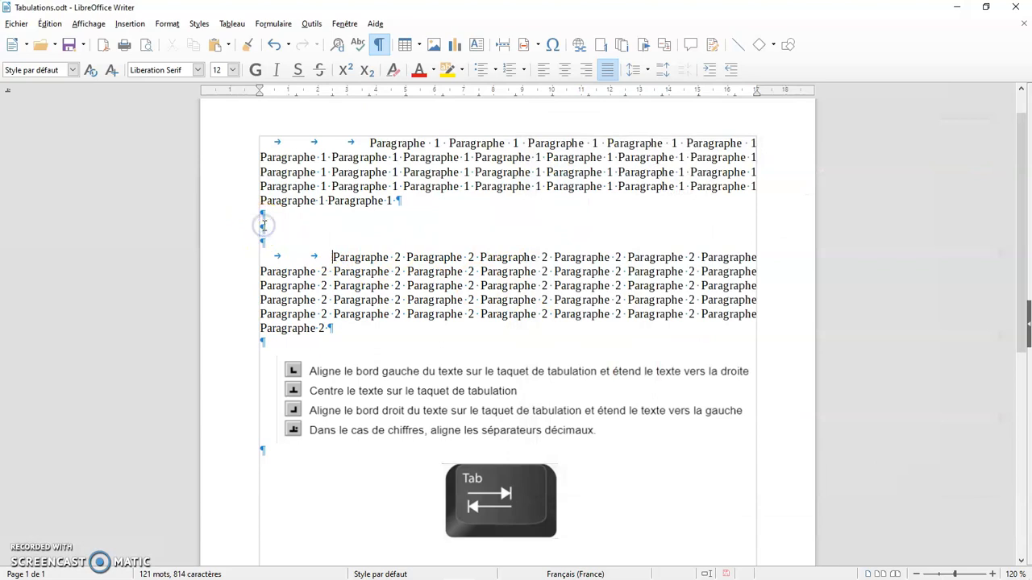
pyautogui.rightClick(263, 226)
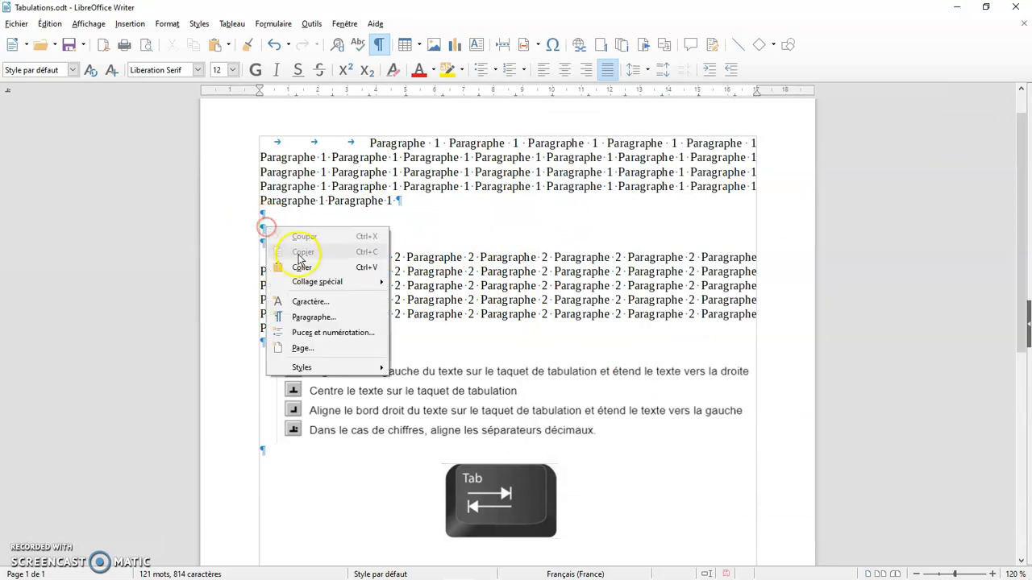
pyautogui.click(319, 320)
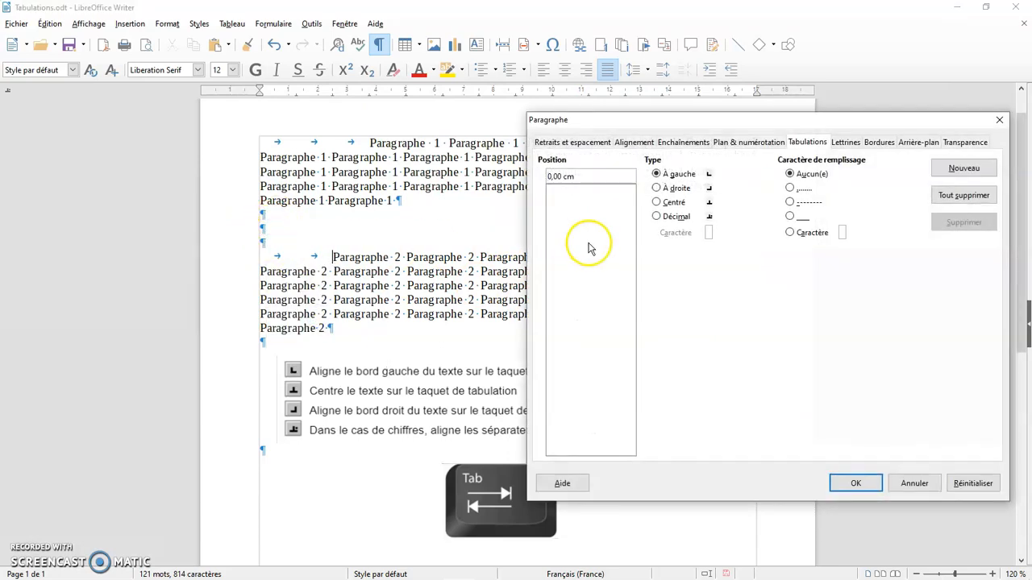
pyautogui.click(587, 143)
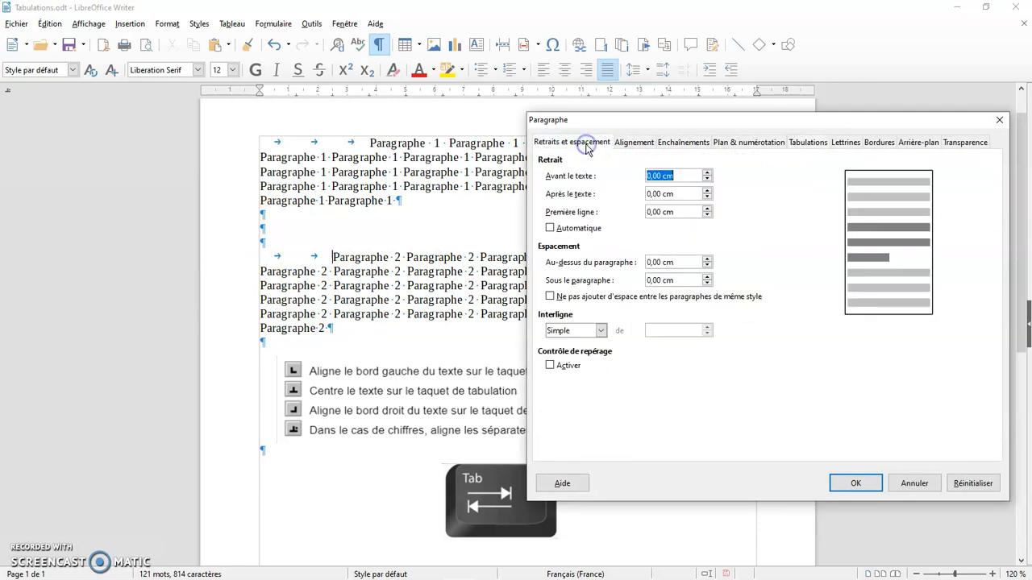
pyautogui.click(806, 142)
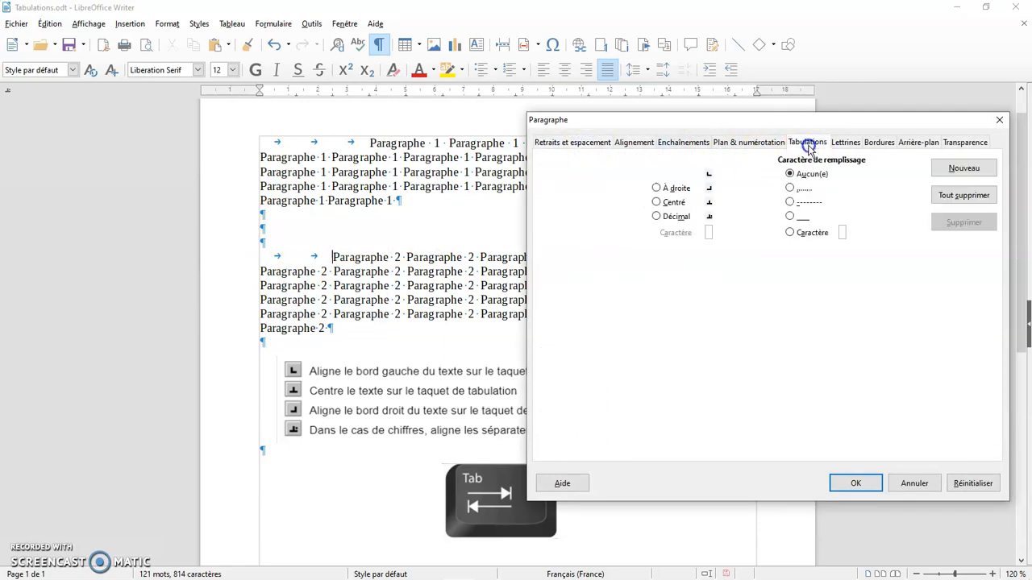
pyautogui.click(875, 484)
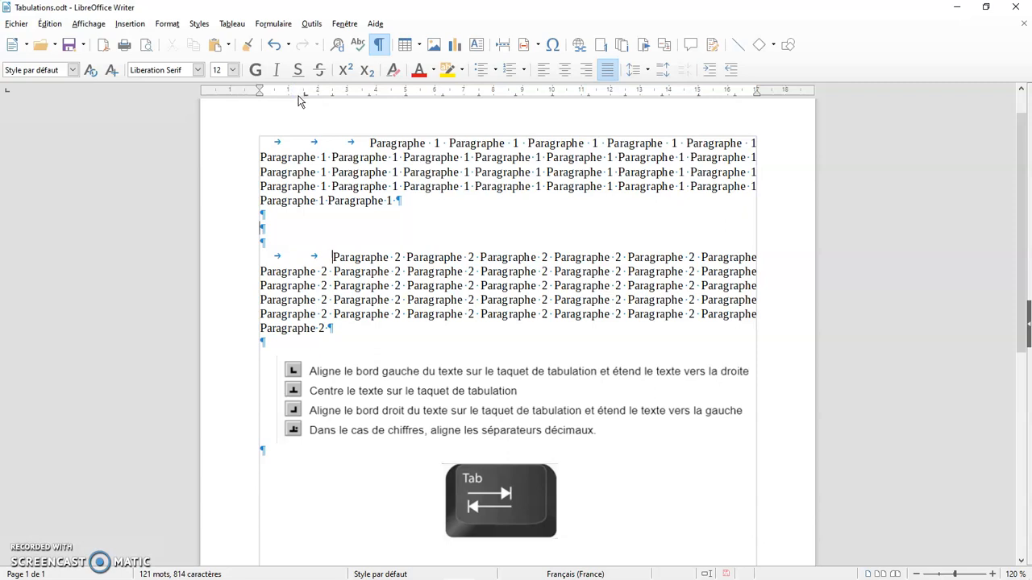
# Place a left tab stop at about 1.52 cm on the middle empty line and enter "Texte 1" aligned to it
pyautogui.click(272, 225)
pyautogui.click(311, 174)
pyautogui.click(305, 100)
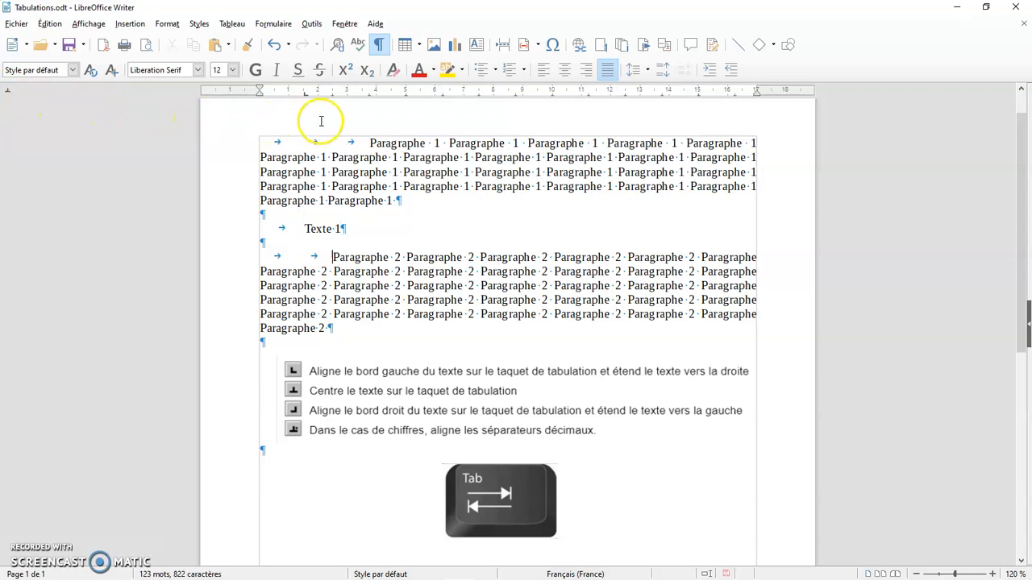
# Add centred, right and decimal tab stops at about 4.5, 7.98 and 11 cm, aligning "Texte 2", "Texte 3" and "10,25" to them respectively
pyautogui.click(391, 92)
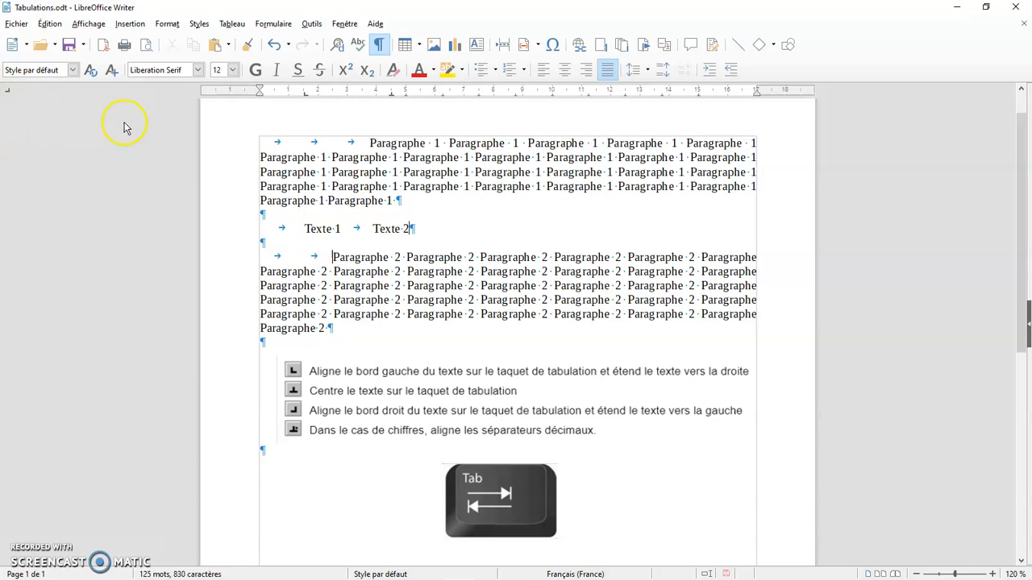
pyautogui.click(493, 93)
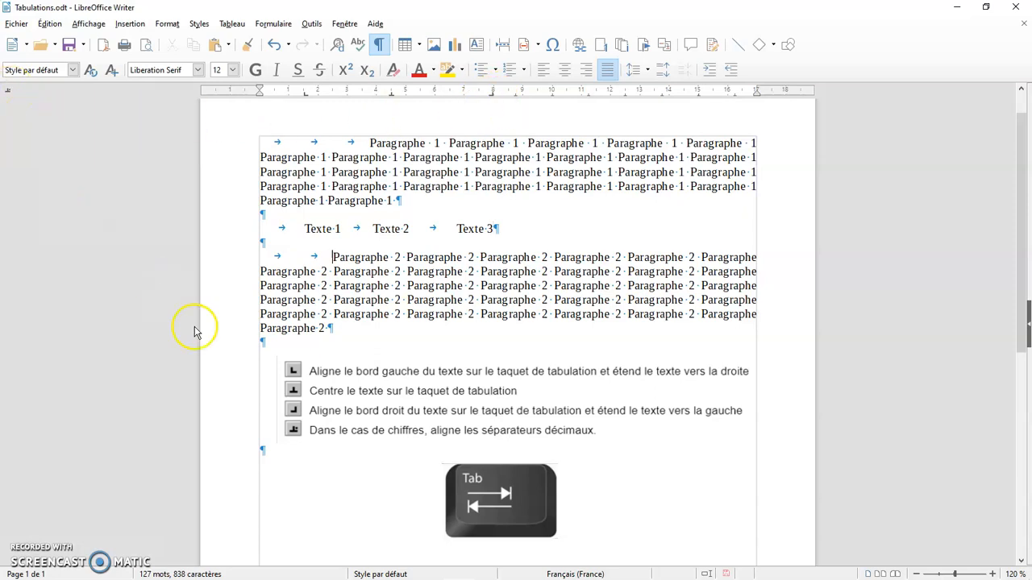
pyautogui.click(581, 91)
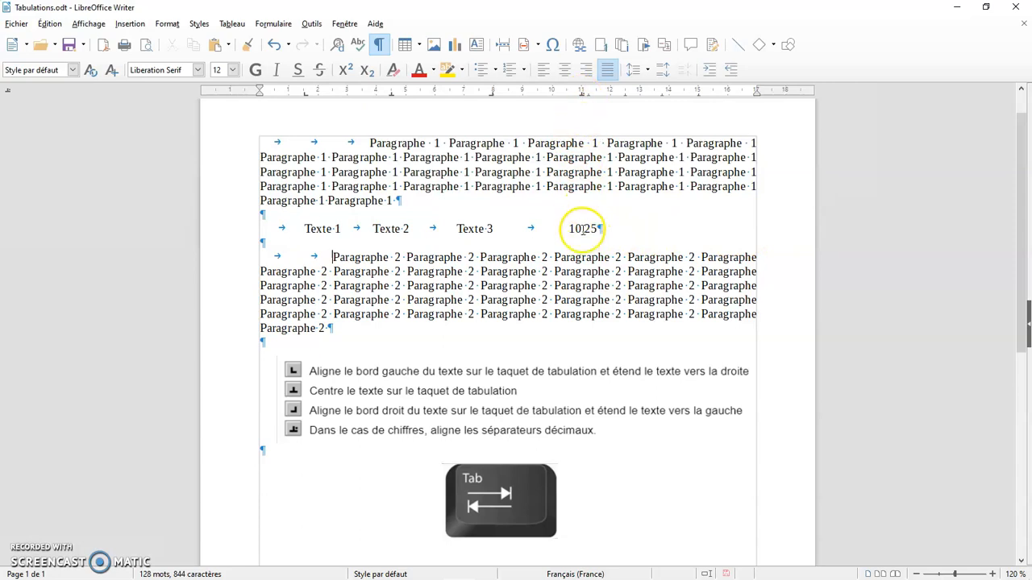
# Review the position and alignment type of each tab stop on the "Texte 1" line in its paragraph settings
pyautogui.rightClick(333, 229)
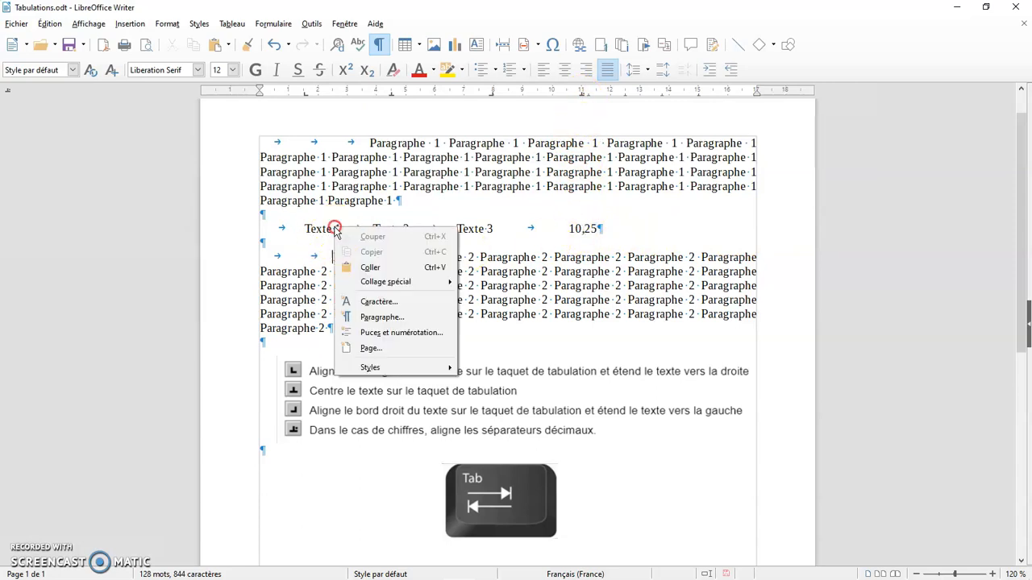
pyautogui.click(387, 317)
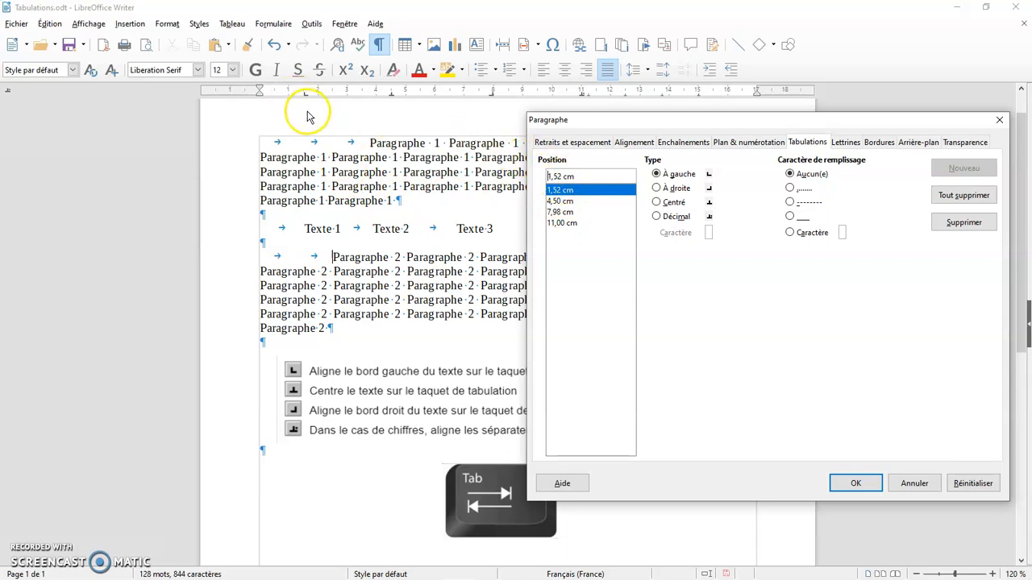
pyautogui.click(562, 200)
pyautogui.click(560, 213)
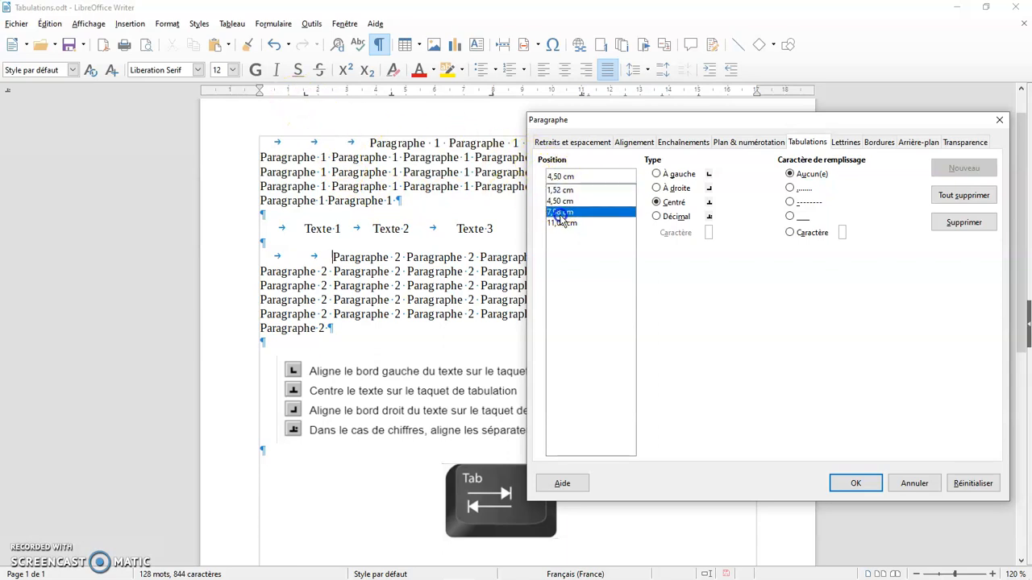
pyautogui.click(561, 224)
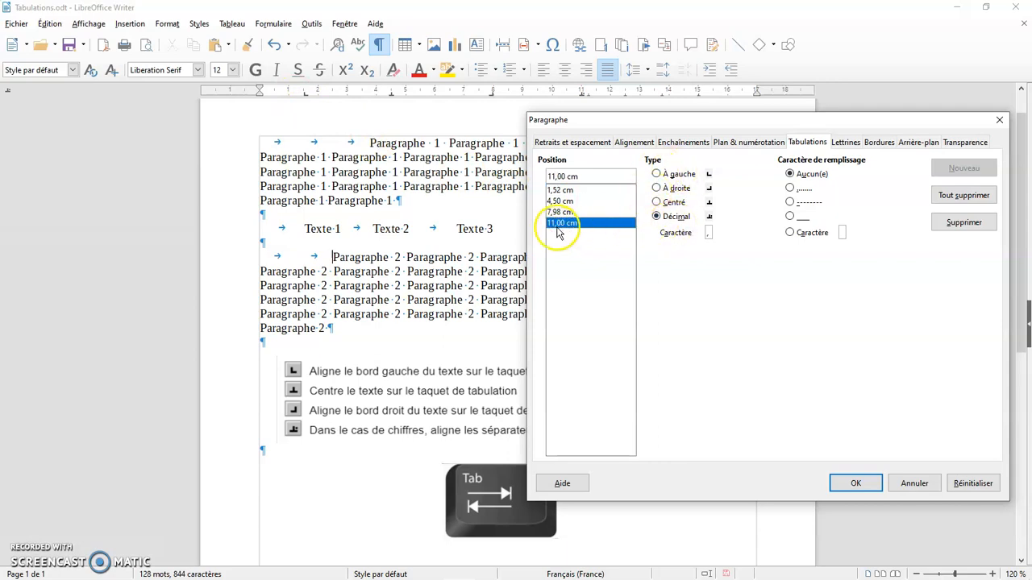
pyautogui.moveTo(660, 123); pyautogui.dragTo(728, 136)
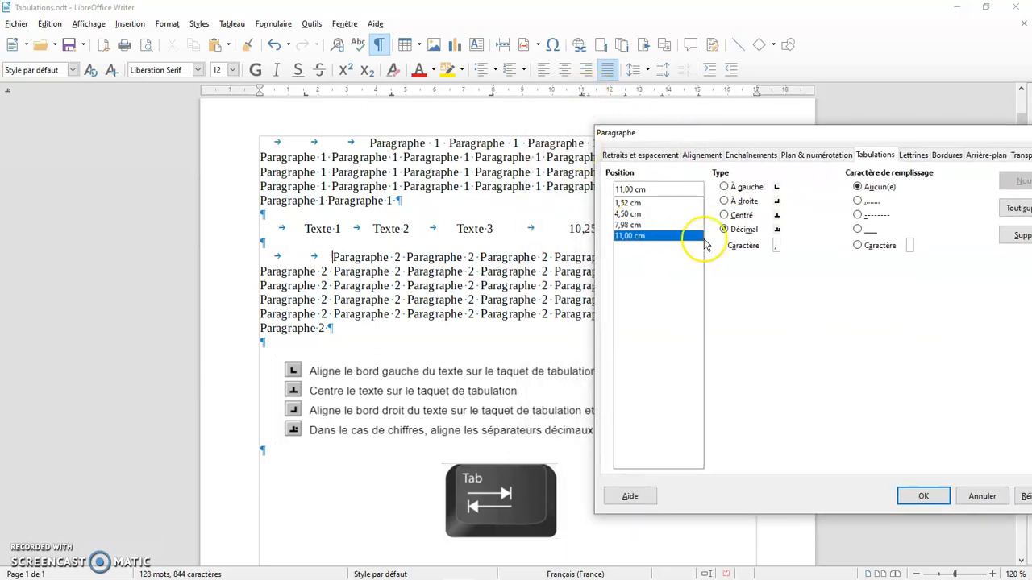
pyautogui.click(630, 227)
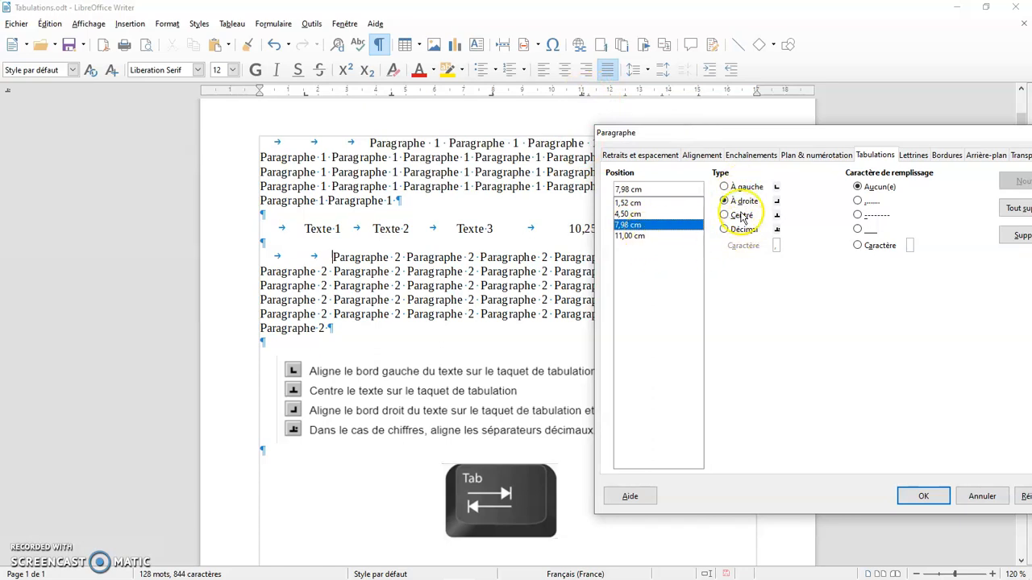
pyautogui.click(628, 203)
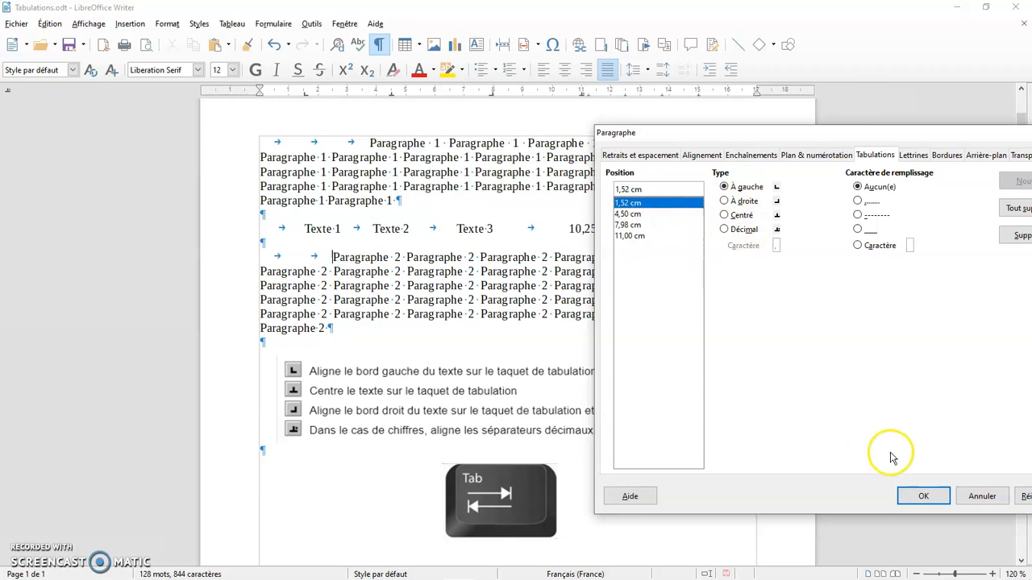
pyautogui.moveTo(769, 139); pyautogui.dragTo(721, 130)
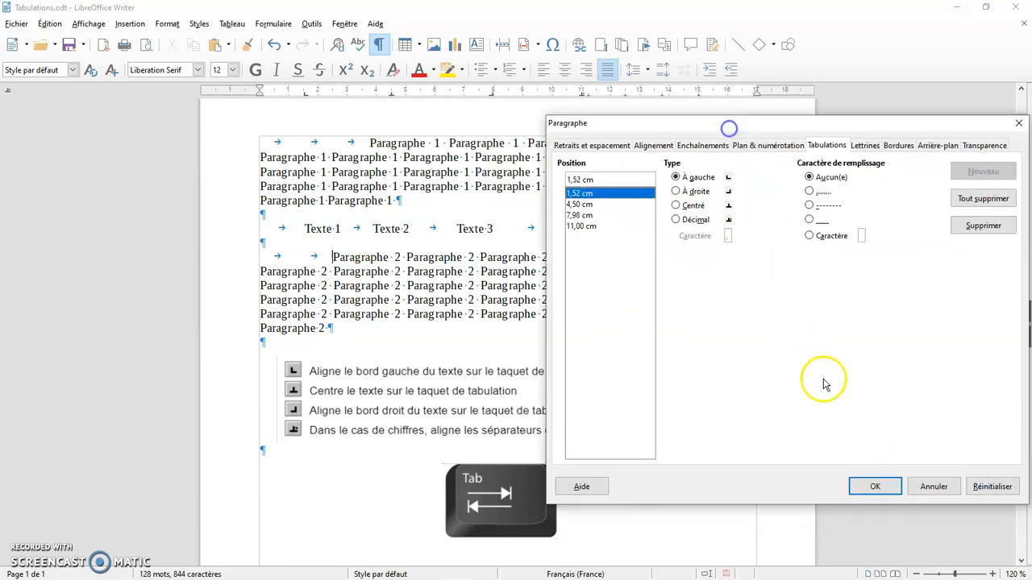
pyautogui.click(872, 486)
# Remove the decimal tab stop at 11 cm from the "Texte 1" line and place a new decimal one at about 11.5 cm
pyautogui.moveTo(392, 95)
pyautogui.mouseDown()
pyautogui.moveTo(407, 95)
pyautogui.moveTo(390, 94)
pyautogui.mouseUp()
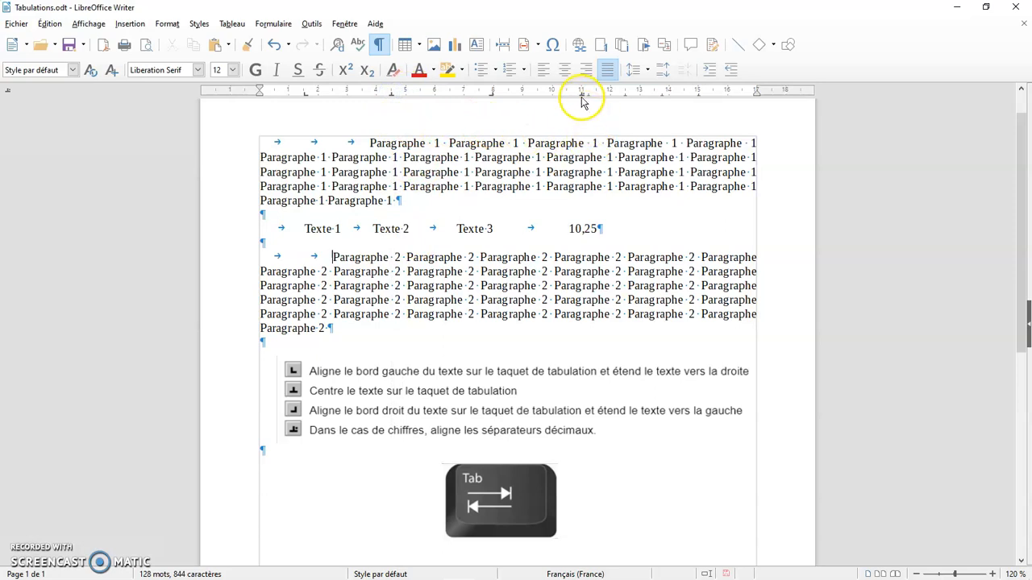
pyautogui.moveTo(582, 94); pyautogui.dragTo(572, 119)
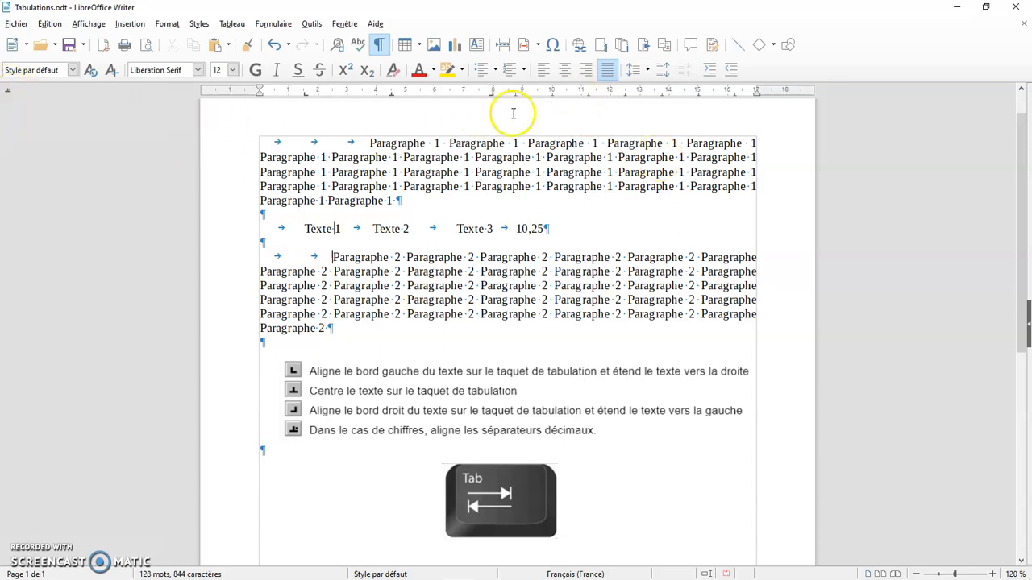
pyautogui.click(597, 92)
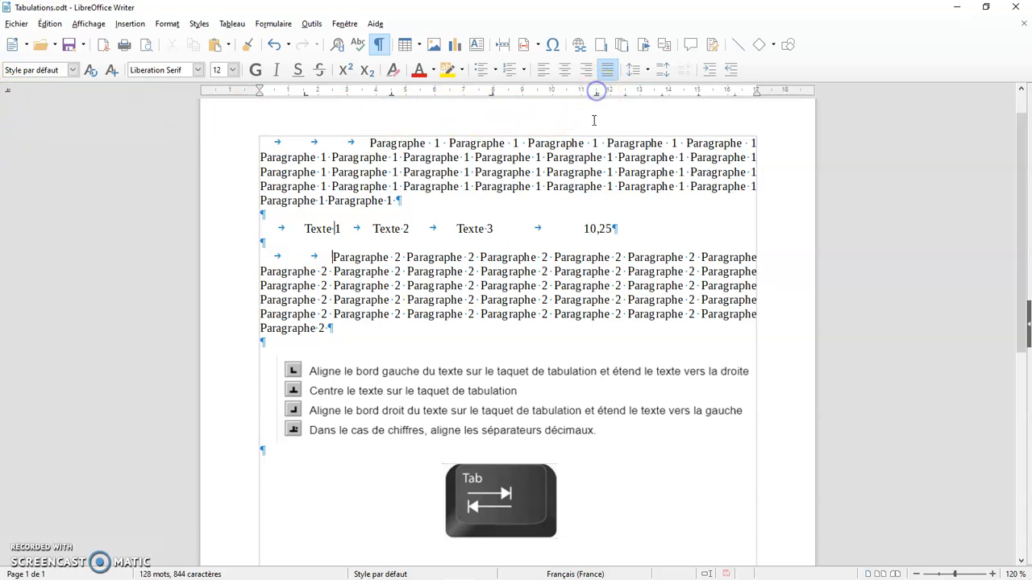
# Open the tab stop settings of the "Texte 1" line's paragraph
pyautogui.click(586, 229)
pyautogui.rightClick(585, 229)
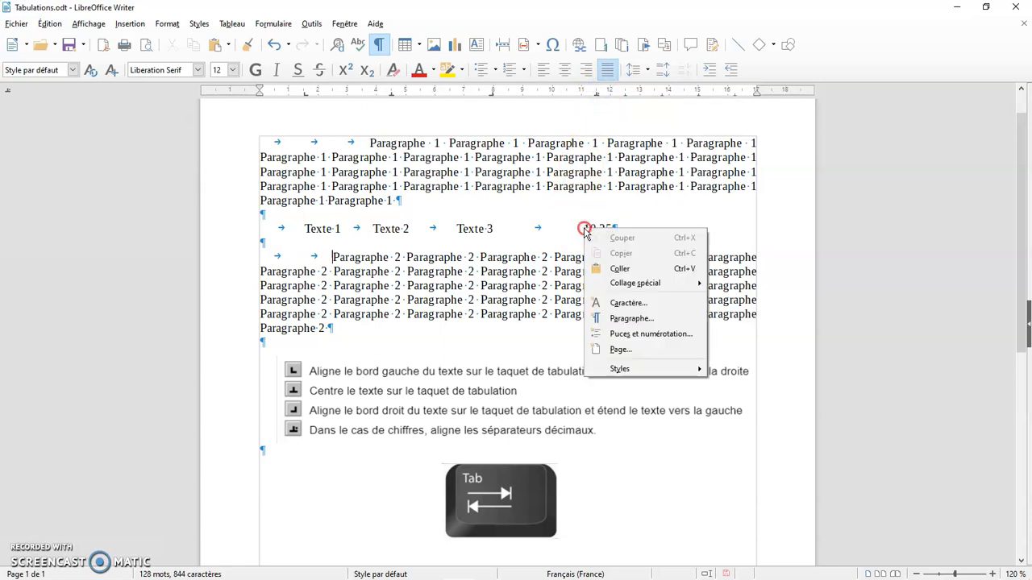
pyautogui.click(631, 317)
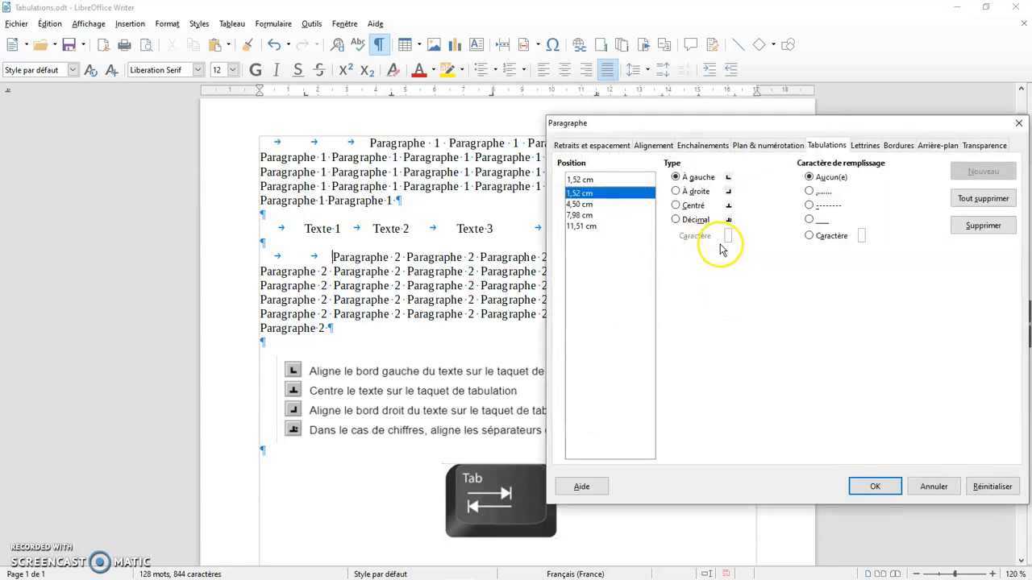
pyautogui.moveTo(621, 123); pyautogui.dragTo(564, 89)
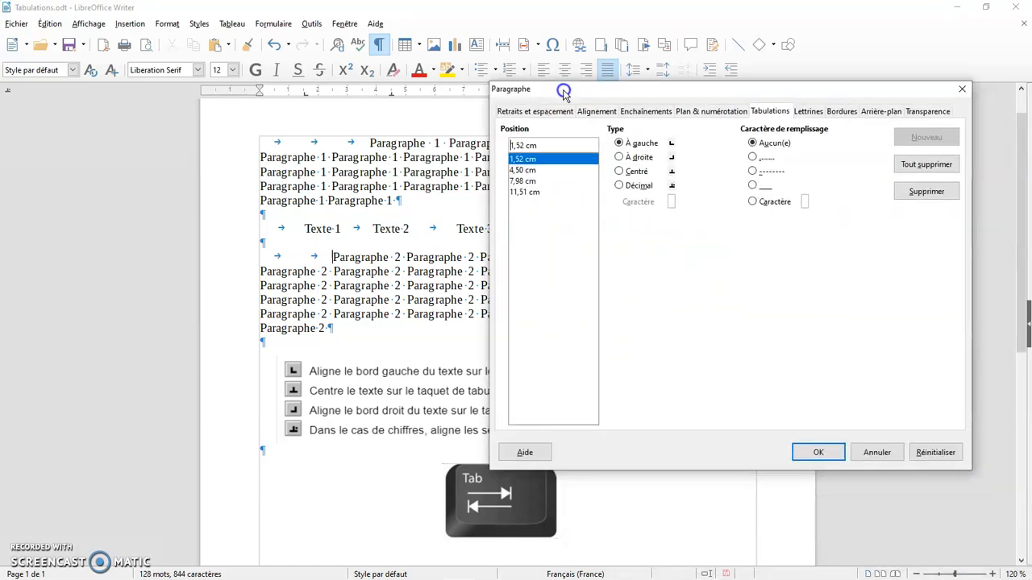
pyautogui.click(752, 157)
pyautogui.moveTo(669, 98); pyautogui.dragTo(720, 153)
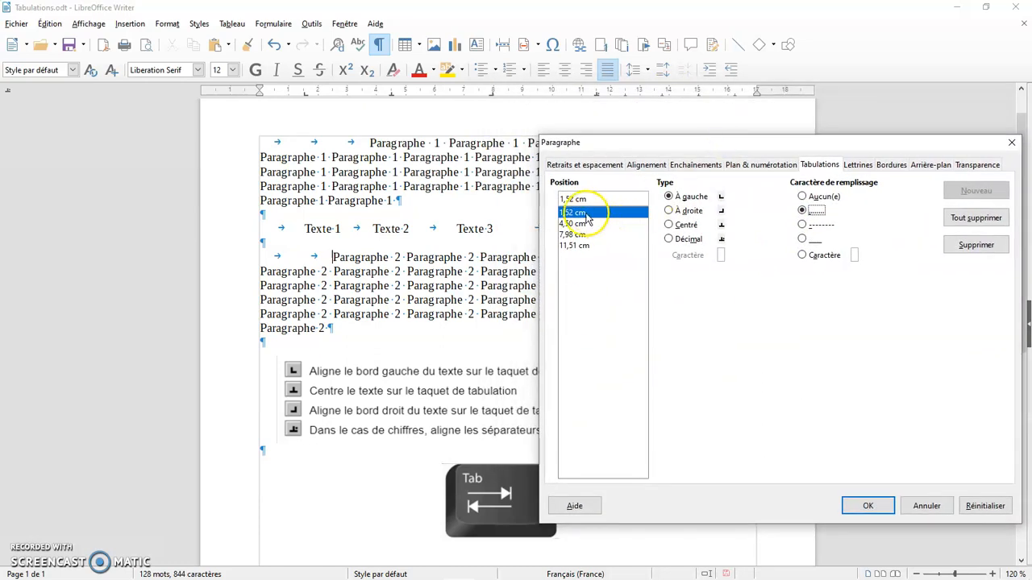
pyautogui.click(802, 196)
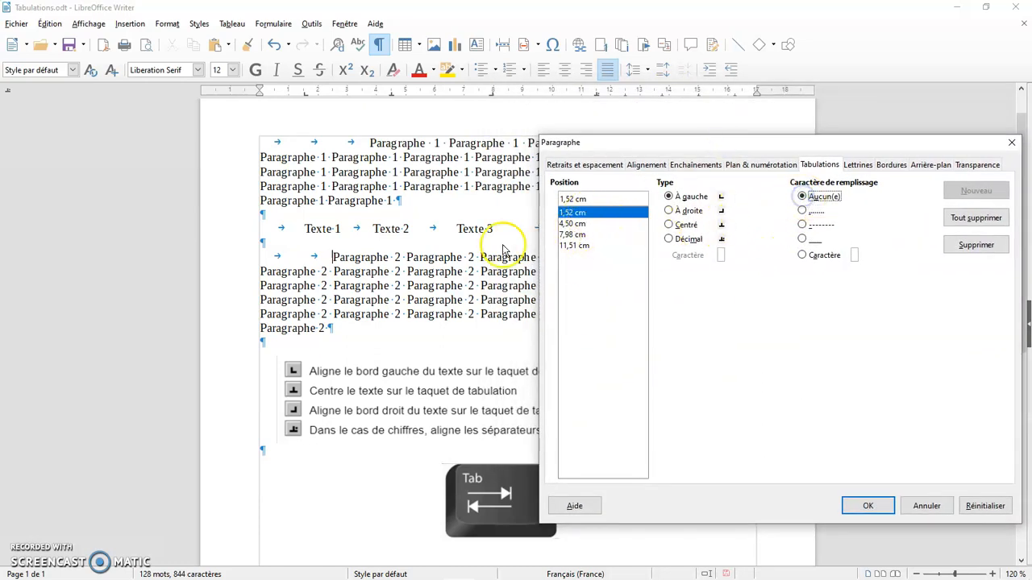
# Give the decimal tab stop at 11.51 cm a dotted fill character, filling the gap before "10,25"
pyautogui.click(584, 246)
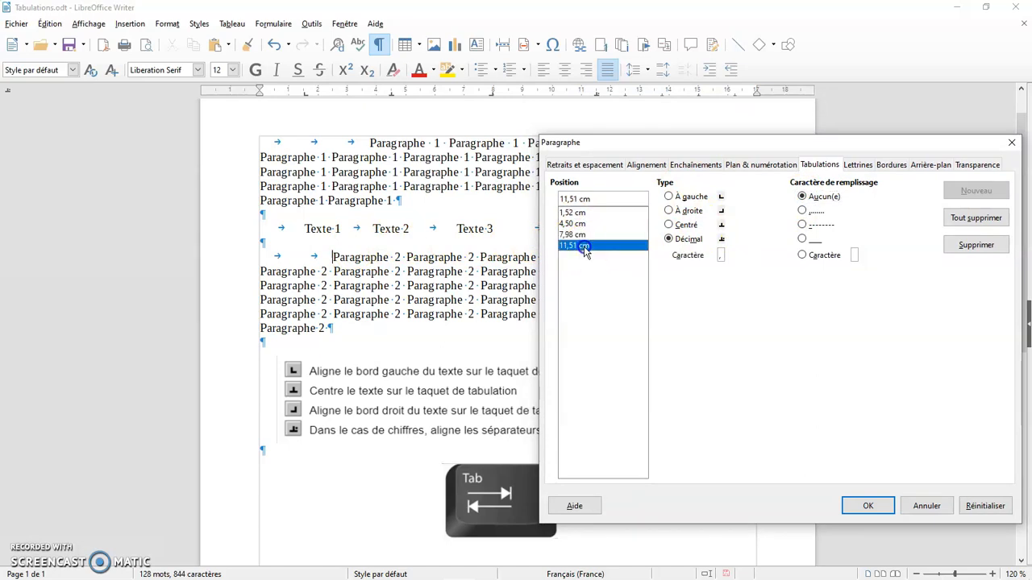
pyautogui.moveTo(647, 149); pyautogui.dragTo(700, 255)
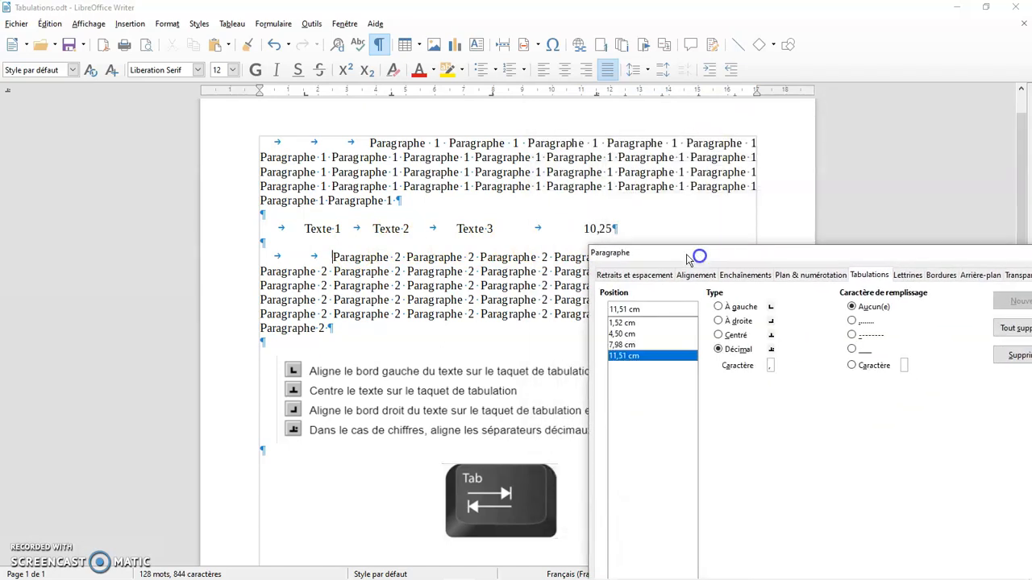
pyautogui.moveTo(610, 251); pyautogui.dragTo(573, 255)
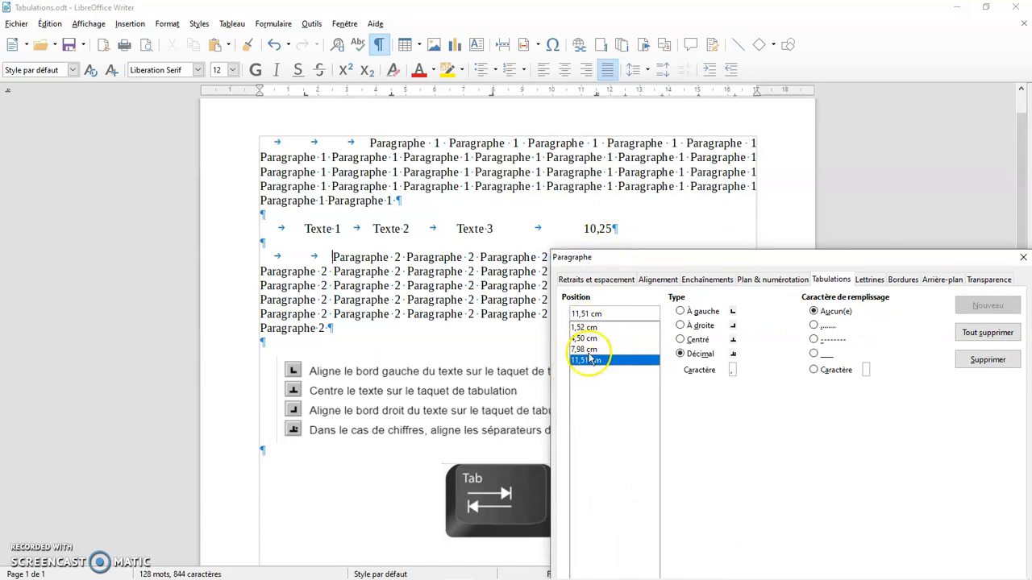
pyautogui.click(813, 325)
pyautogui.moveTo(799, 269); pyautogui.dragTo(797, 253)
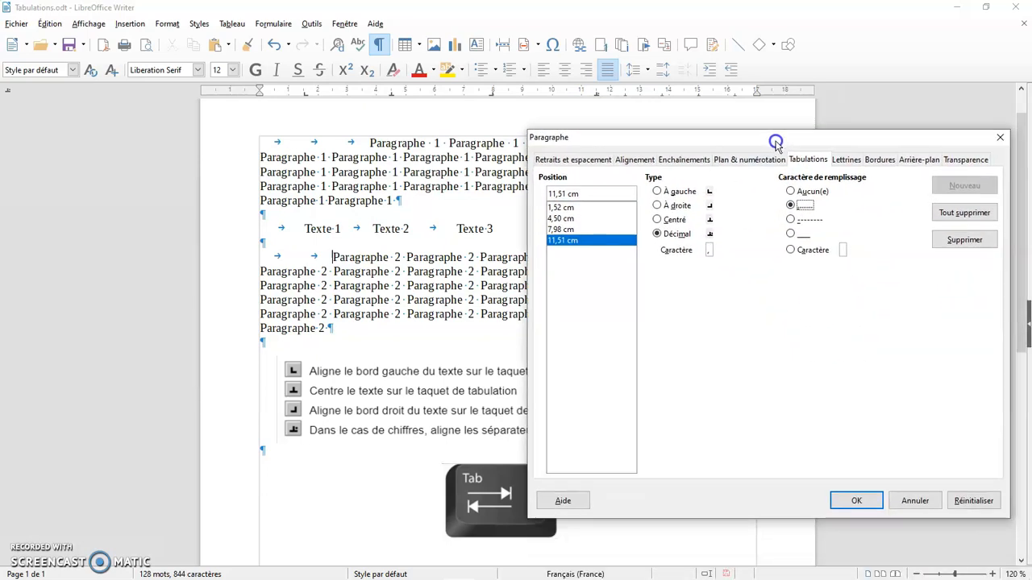
pyautogui.click(856, 500)
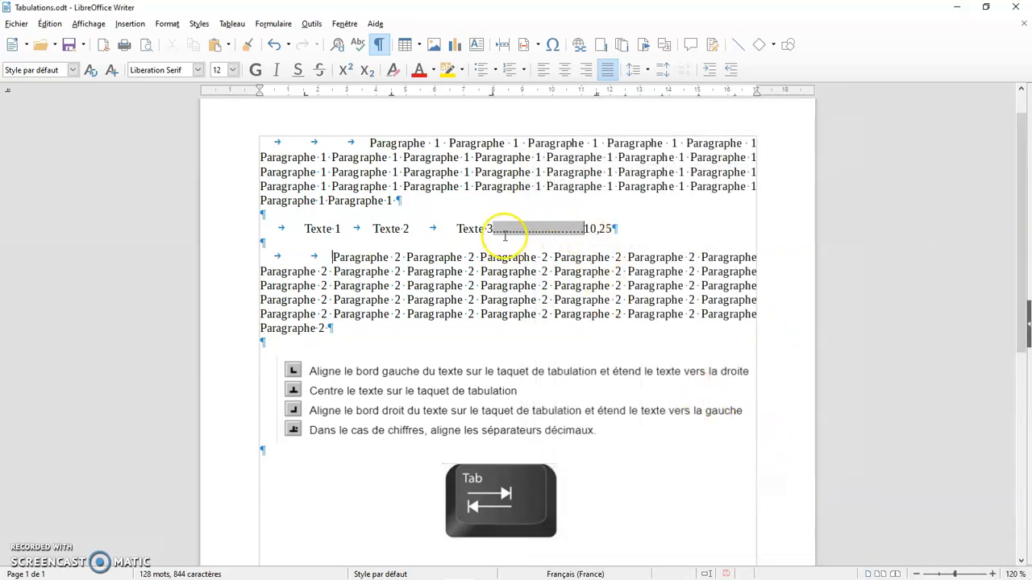
# Apply a dotted fill character to the left tab stop at 1.52 cm, filling the gap before "Texte 1"
pyautogui.rightClick(457, 230)
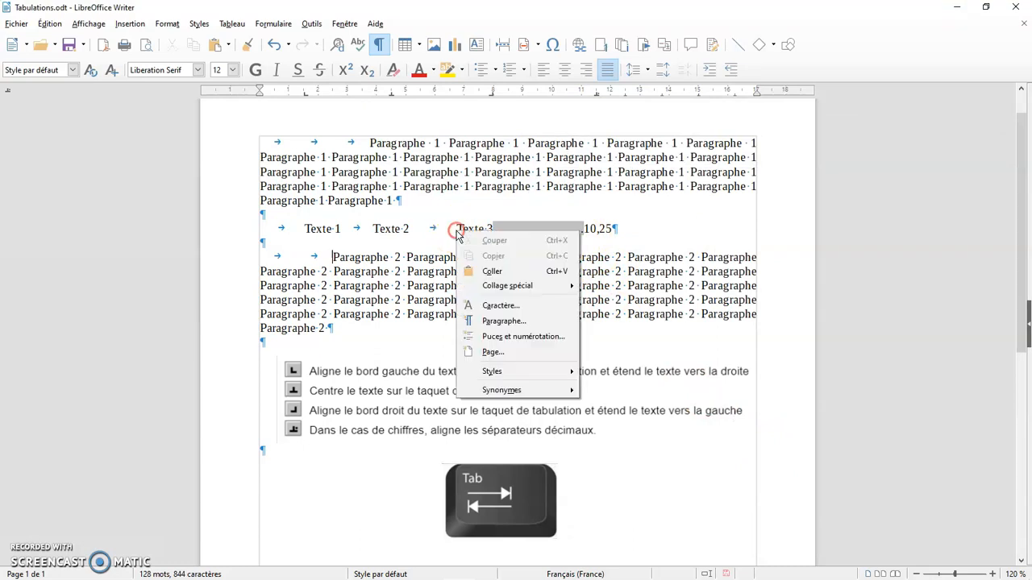
pyautogui.click(506, 319)
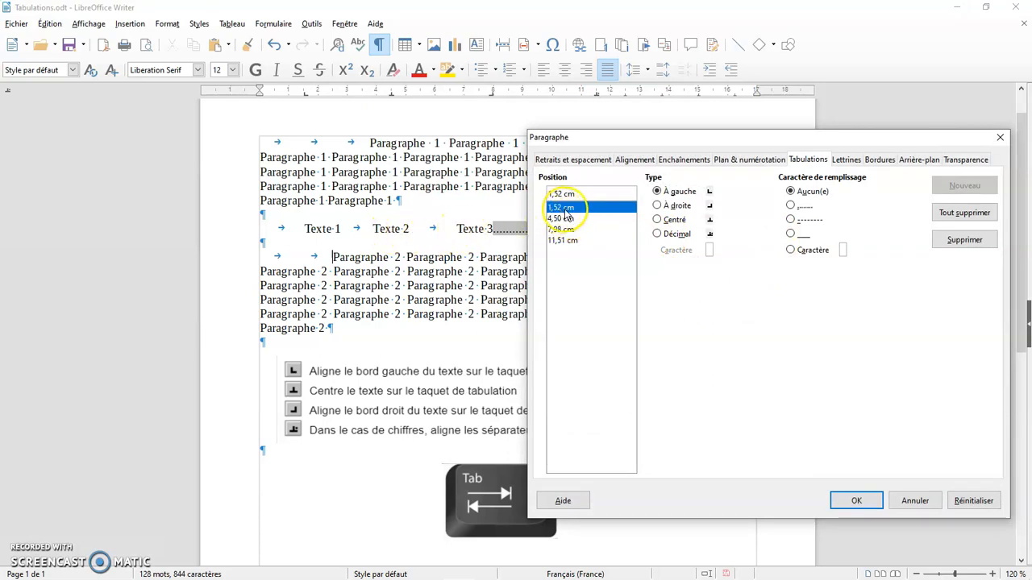
pyautogui.click(791, 206)
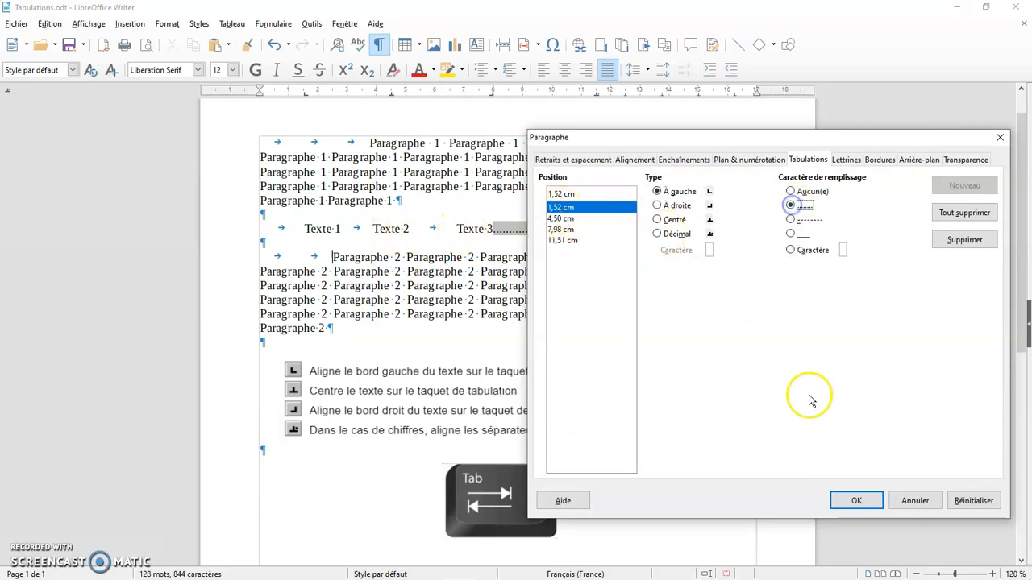
pyautogui.click(848, 496)
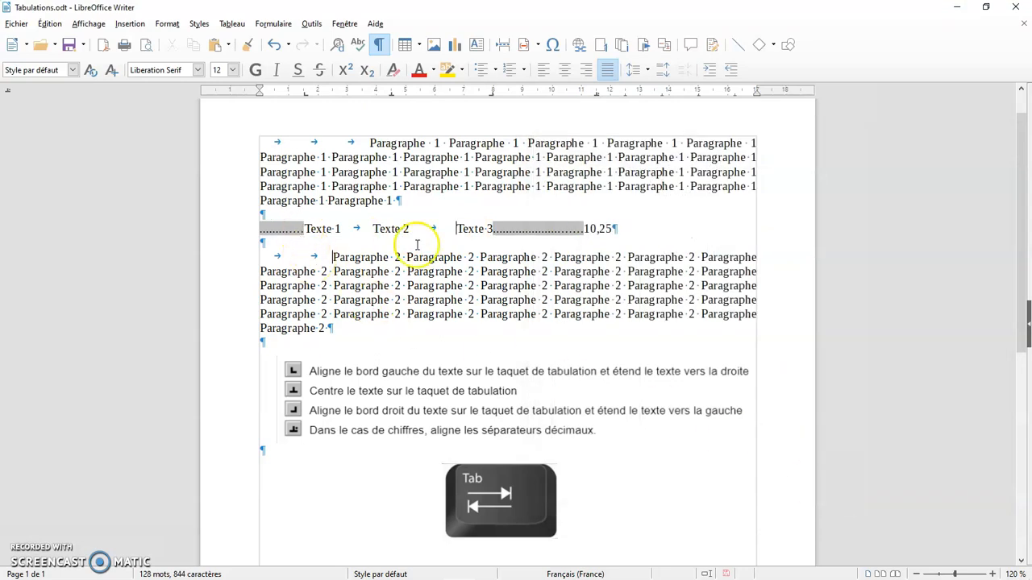
# Apply a dashed fill character to the right tab stop at 7.98 cm, filling the gap before "Texte 3"
pyautogui.rightClick(457, 231)
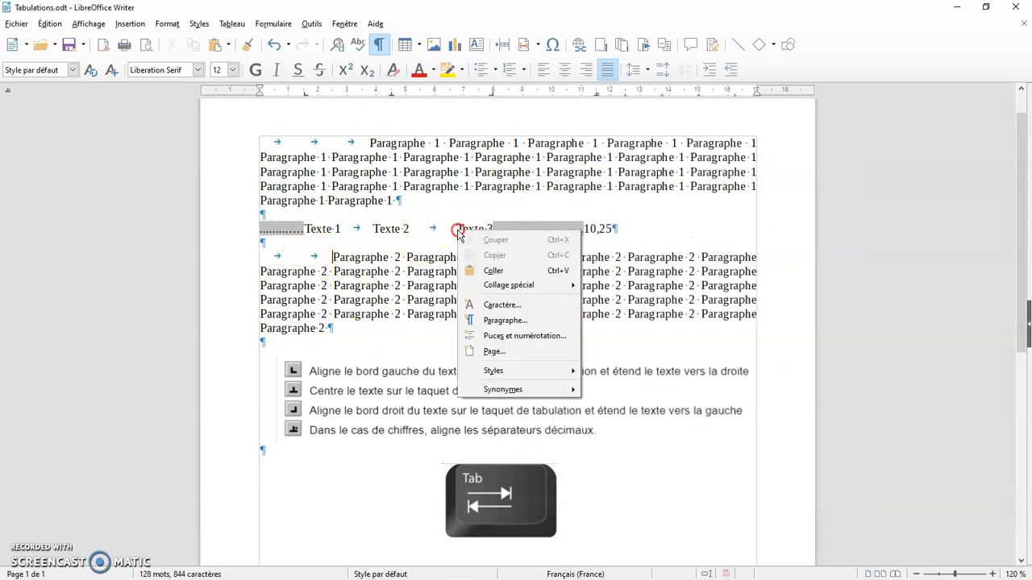
pyautogui.click(489, 319)
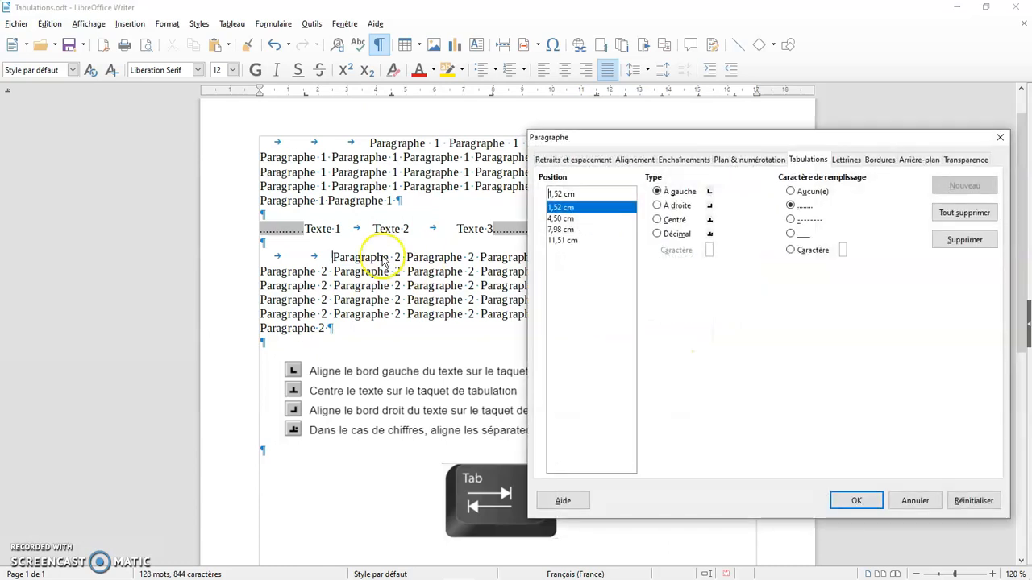
pyautogui.click(556, 228)
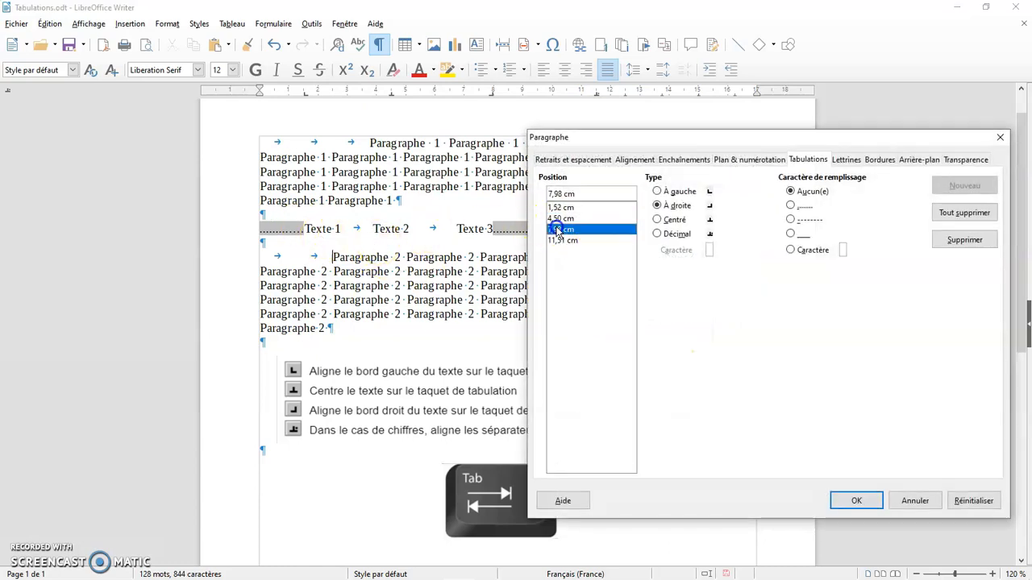
pyautogui.click(793, 219)
pyautogui.click(847, 503)
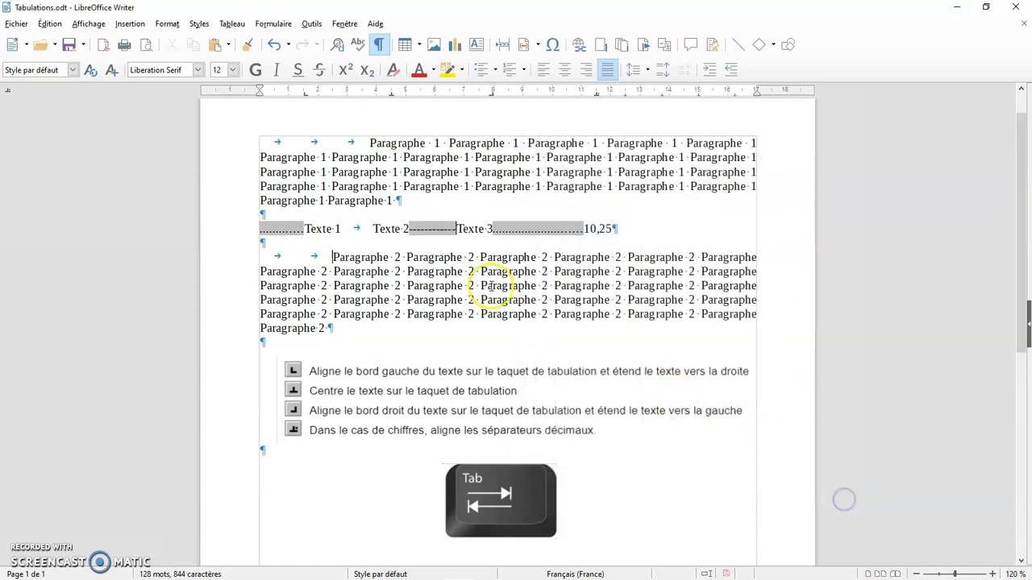
pyautogui.click(616, 226)
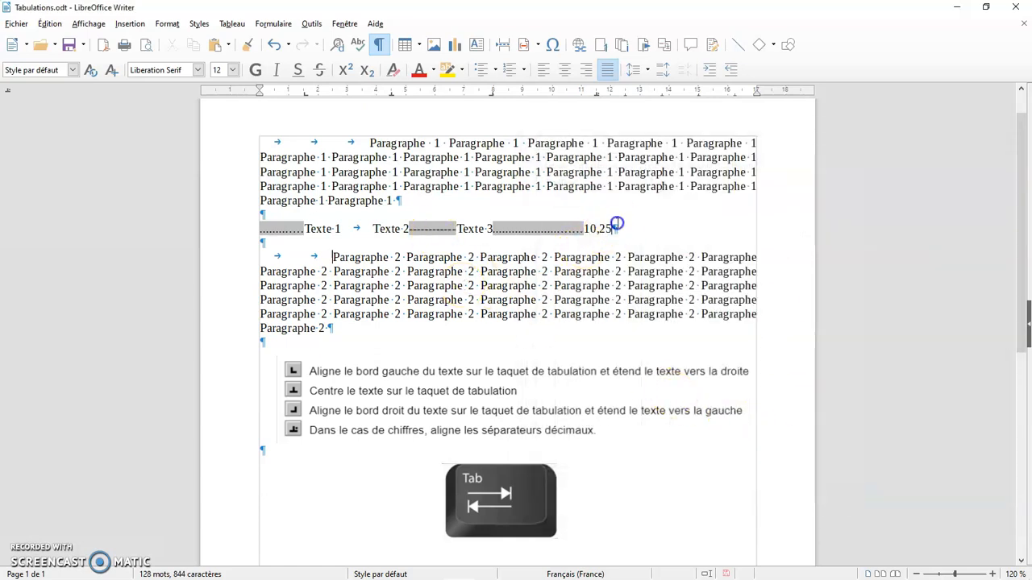